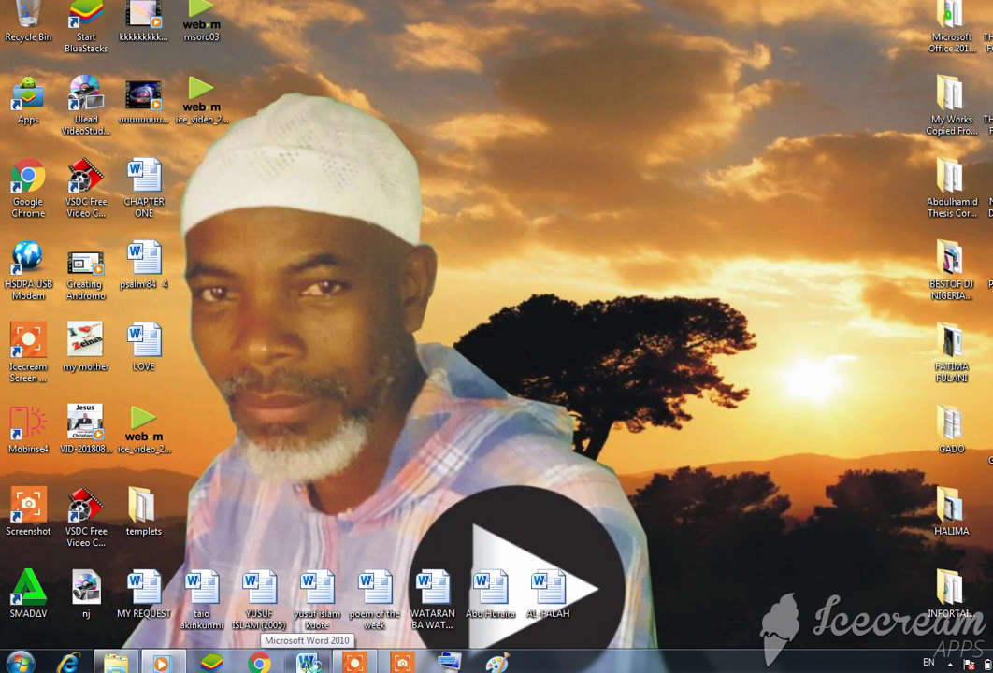
Step: Launch Microsoft Word 2010 from the taskbar to get a blank document
{"action": "left_click", "coordinate": [308, 662]}
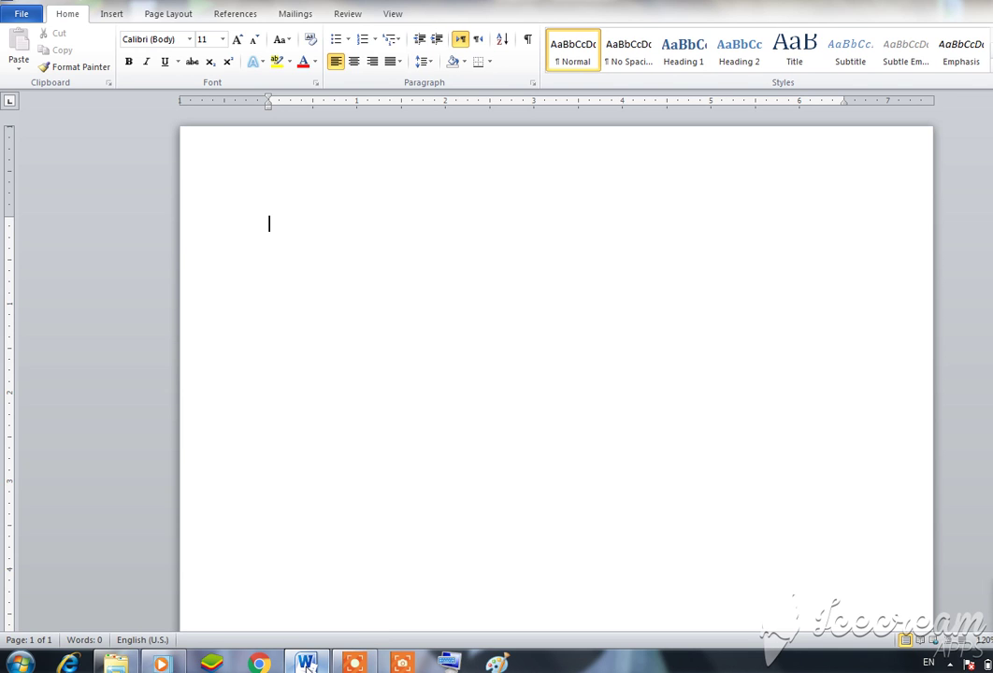
Step: Type three lines: 'Ahmadu Bello University, Zaria', the lecturer's name, and 'Arabic Department', correcting typos
{"action": "type", "text": "Ahma"}
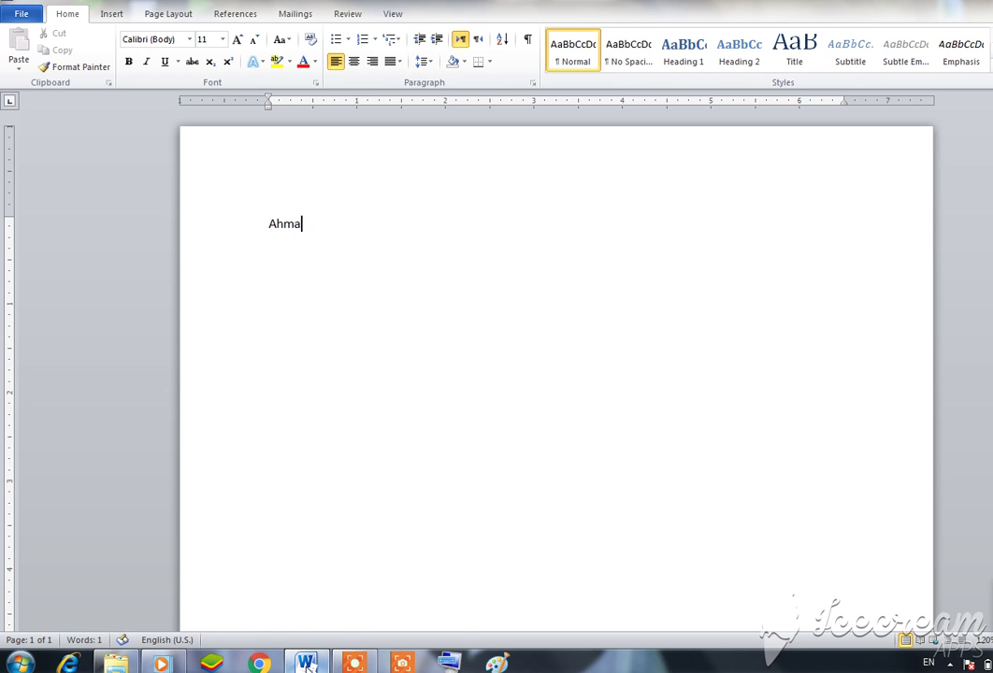
{"action": "type", "text": "du B"}
{"action": "type", "text": "ello Un"}
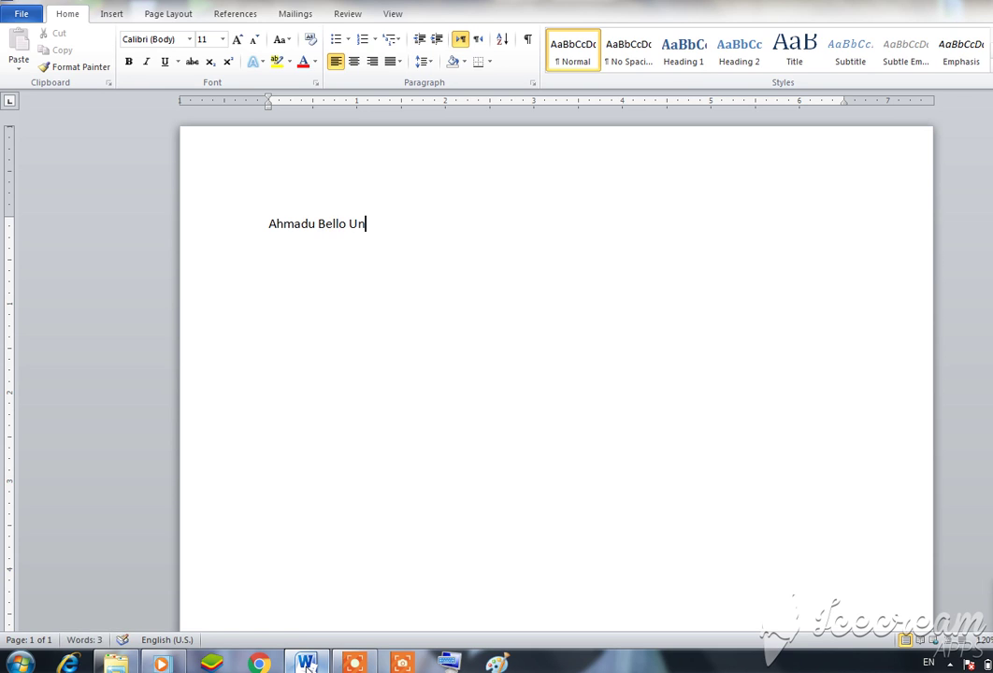
{"action": "type", "text": "i9"}
{"action": "key", "text": "BackSpace"}
{"action": "type", "text": "ve"}
{"action": "type", "text": "rsity, "}
{"action": "type", "text": "Zaria"}
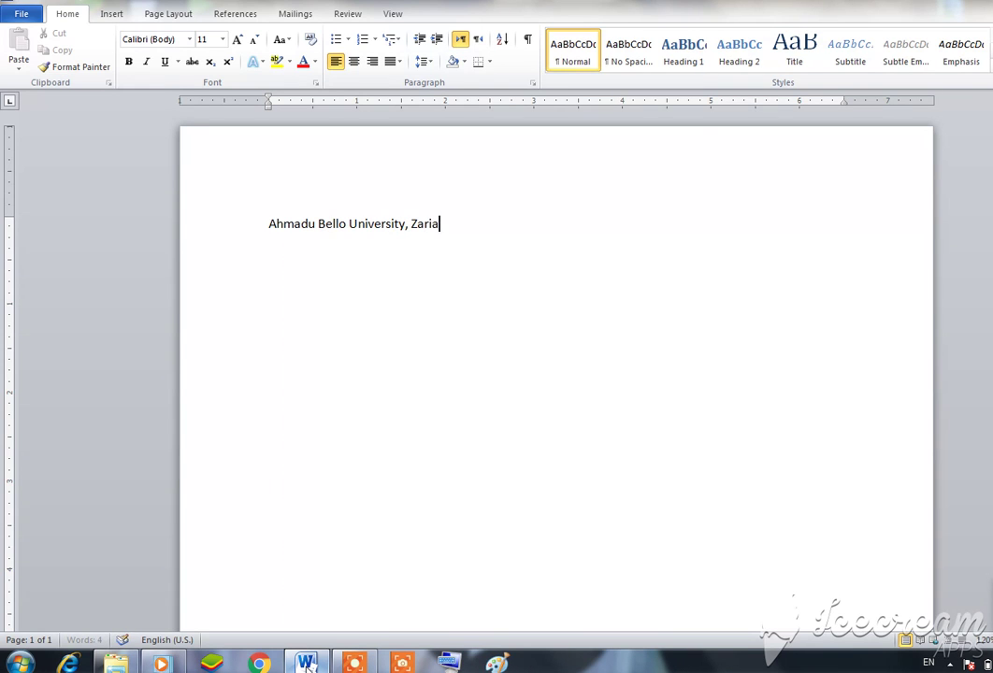
{"action": "key", "text": "Return"}
{"action": "type", "text": "Dr"}
{"action": "type", "text": " Haf"}
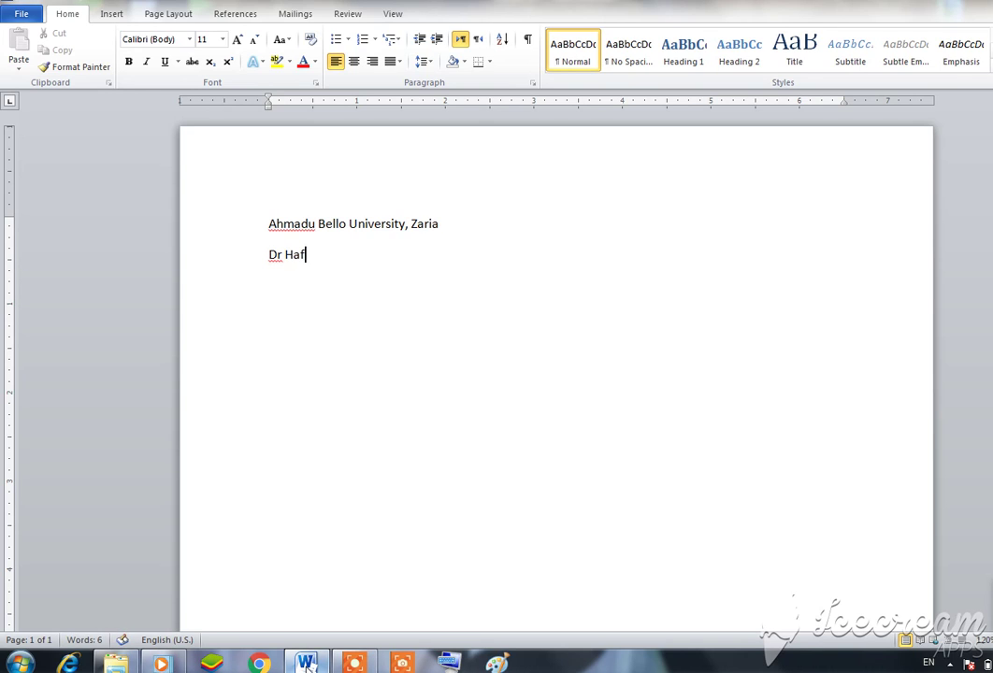
{"action": "type", "text": "sat"}
{"action": "key", "text": "Return"}
{"action": "type", "text": "Ara"}
{"action": "type", "text": "bic"}
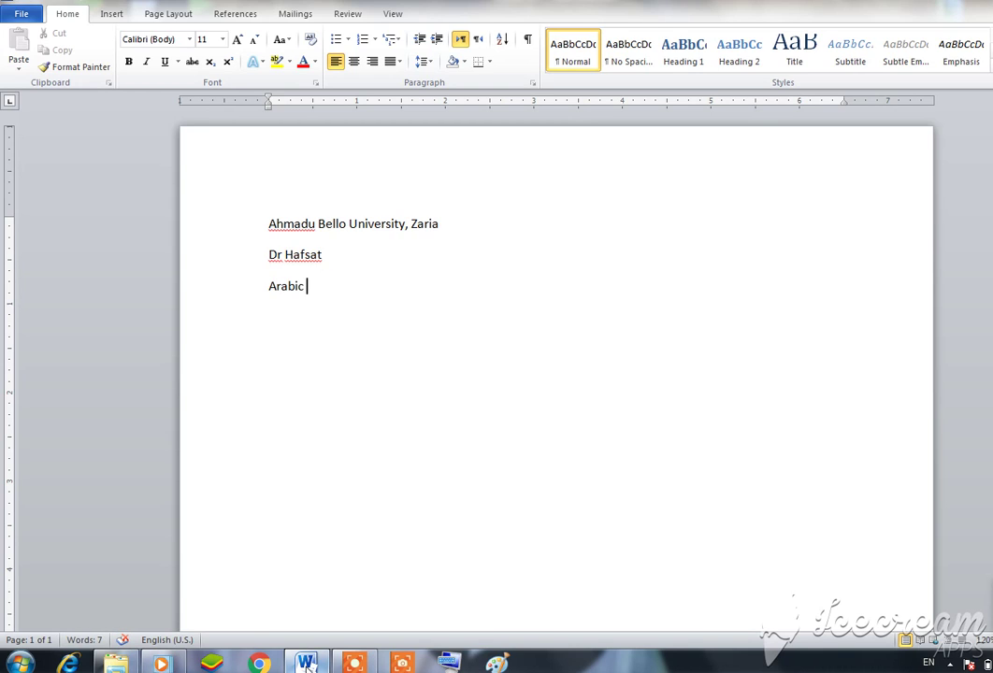
{"action": "type", "text": " Depa"}
{"action": "type", "text": "t"}
{"action": "key", "text": "BackSpace"}
{"action": "type", "text": "r"}
{"action": "type", "text": "tment"}
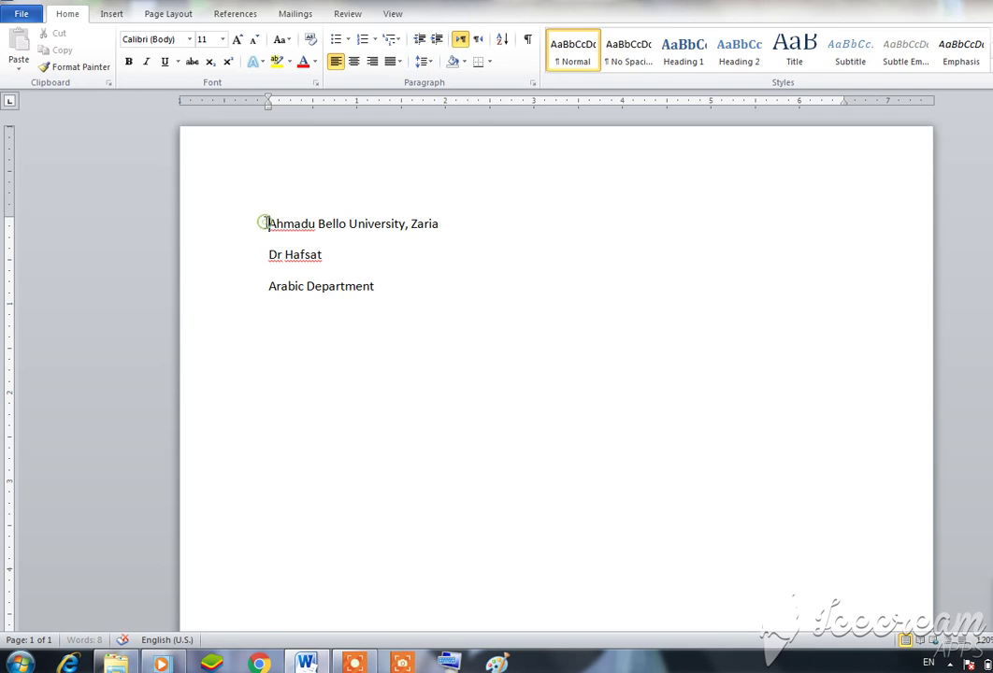
Step: Set the 'Ahmadu Bello University, Zaria' line to 36 pt, leaving it not bold
{"action": "left_click_drag", "start_coordinate": [266, 223], "coordinate": [436, 225]}
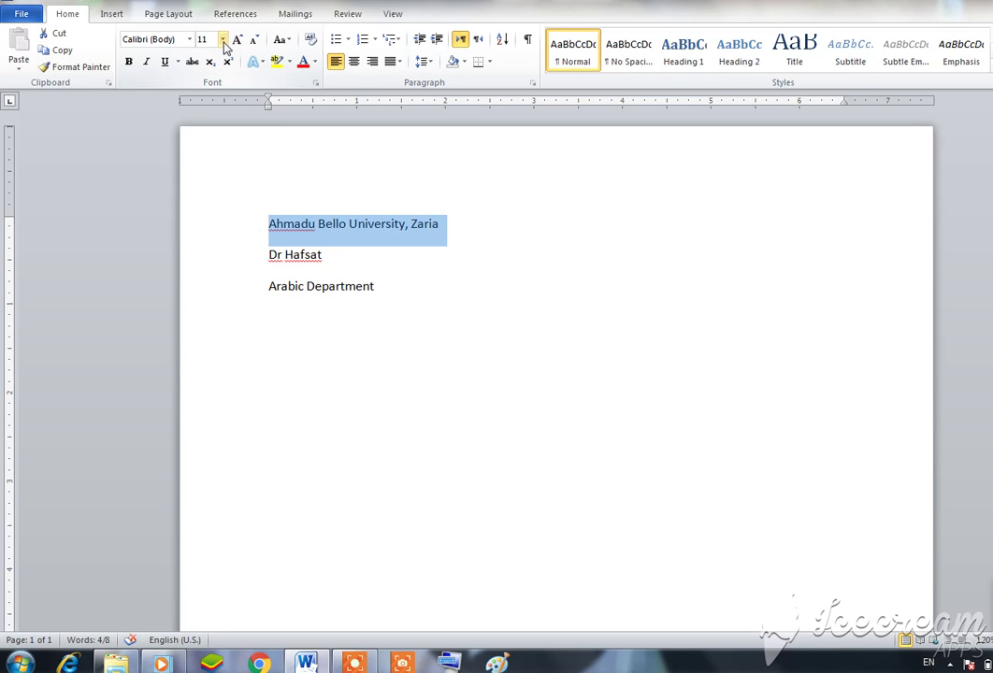
{"action": "left_click", "coordinate": [223, 42]}
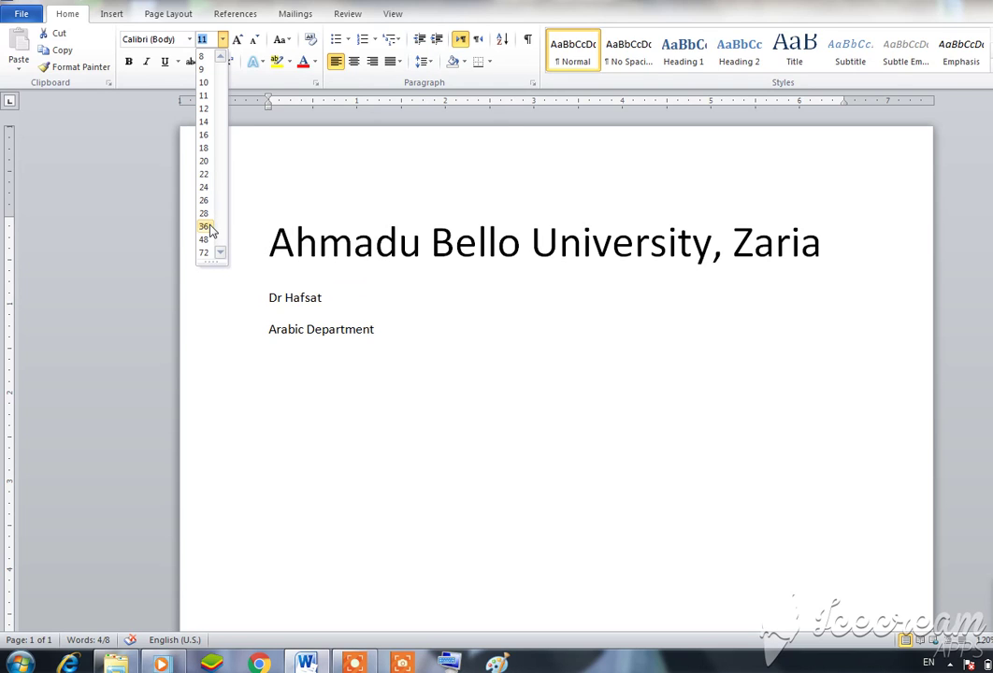
{"action": "left_click", "coordinate": [208, 227]}
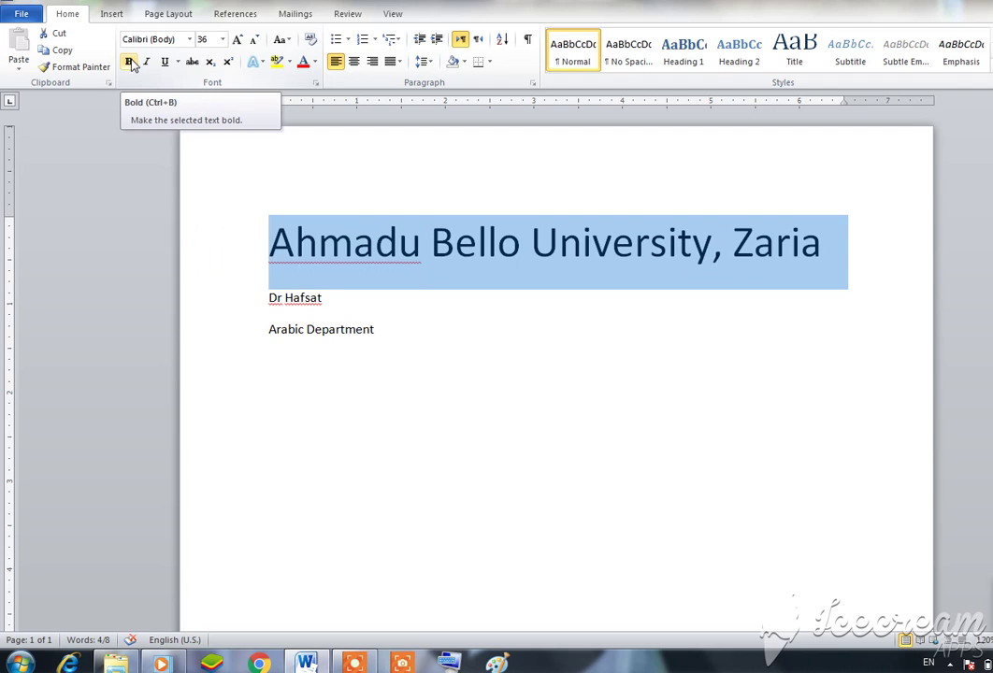
{"action": "left_click", "coordinate": [130, 62]}
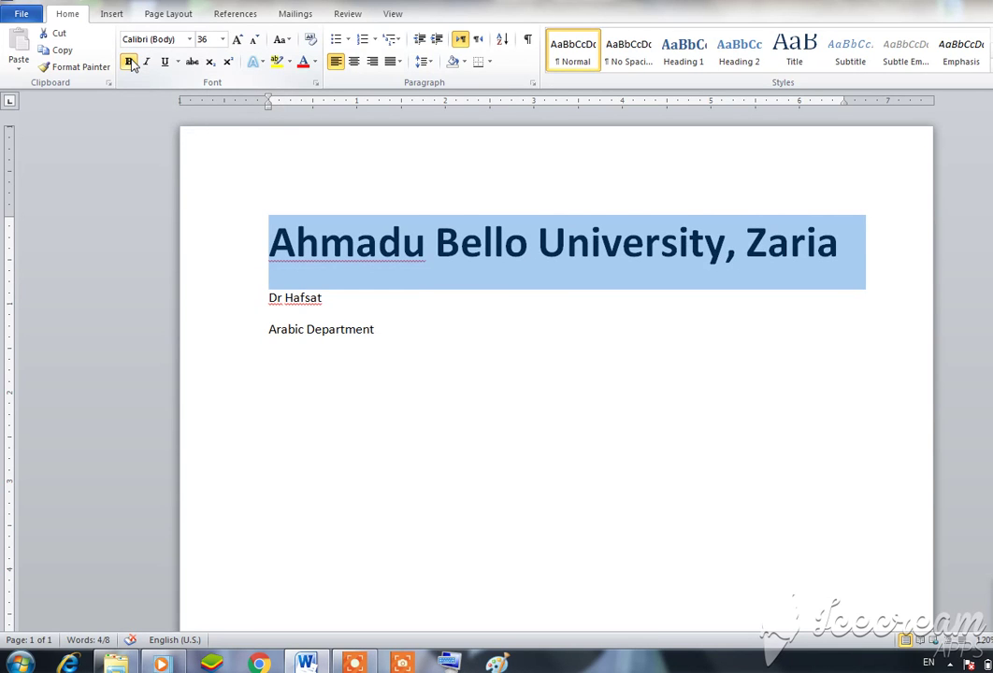
{"action": "left_click", "coordinate": [130, 61]}
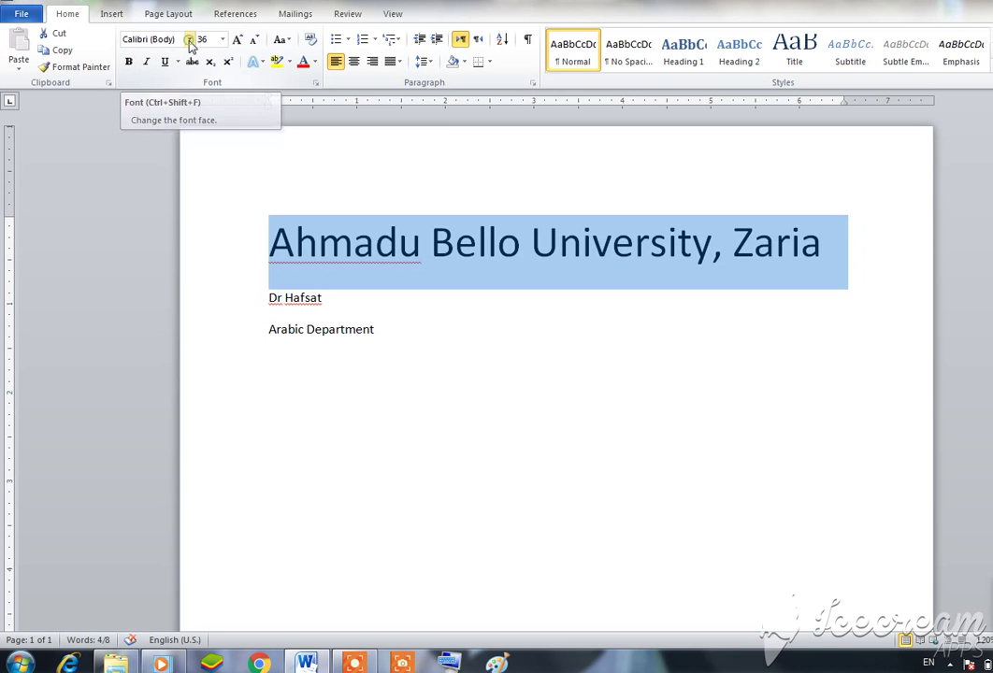
Step: Apply the A Cut Above The Rest font to the university heading line
{"action": "left_click", "coordinate": [190, 43]}
{"action": "left_click", "coordinate": [190, 42]}
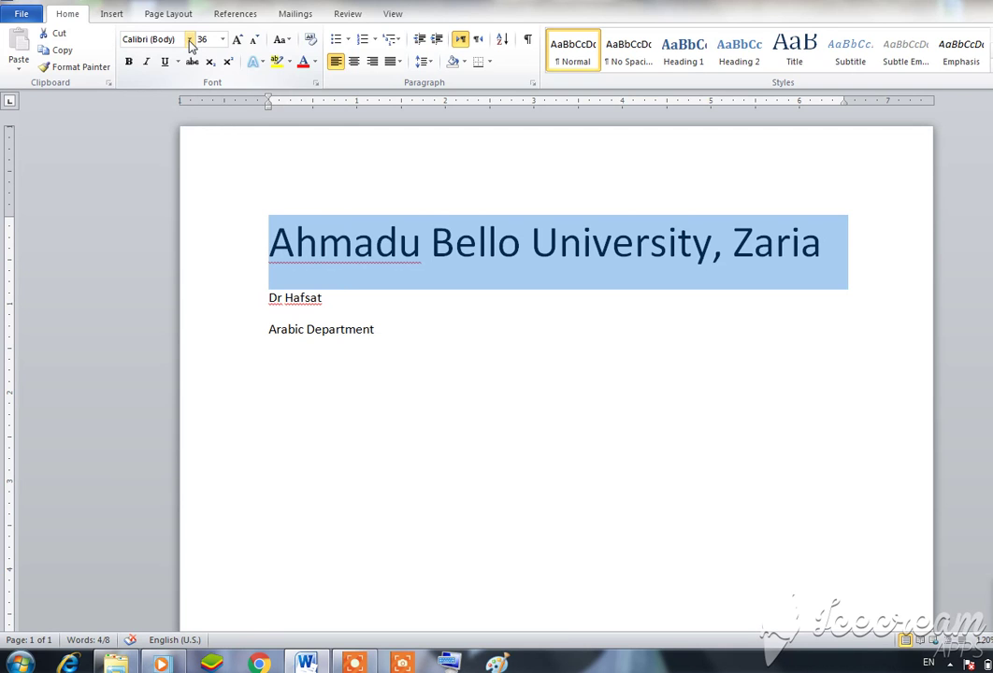
{"action": "left_click", "coordinate": [189, 40]}
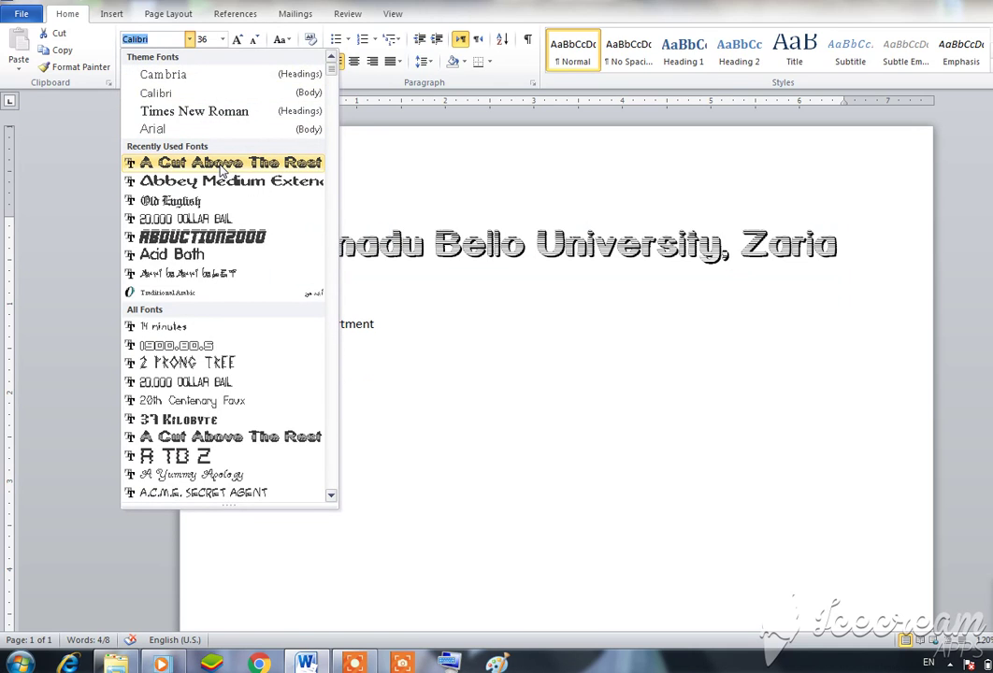
{"action": "left_click", "coordinate": [222, 164]}
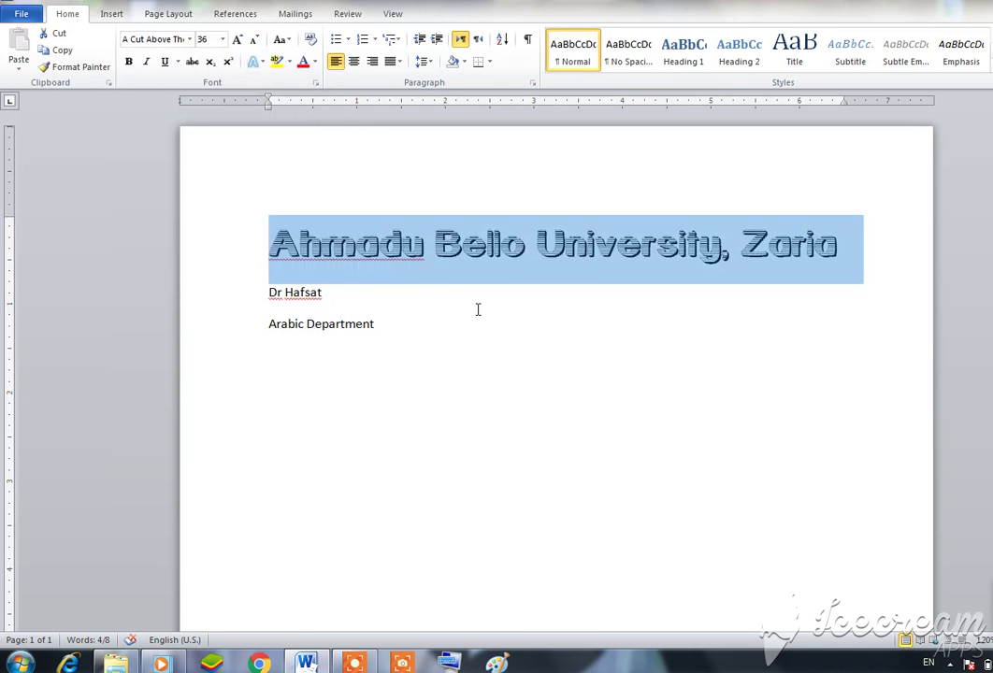
{"action": "left_click", "coordinate": [437, 319]}
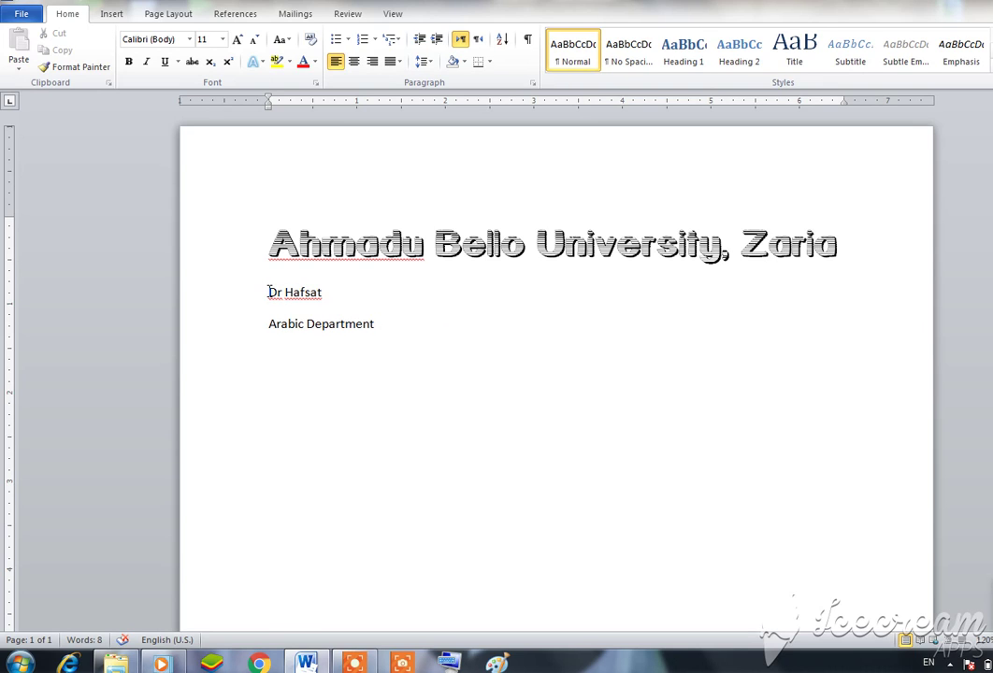
Step: Make the lecturer's name line 28 pt, bold and centred on the page
{"action": "left_click_drag", "start_coordinate": [269, 292], "coordinate": [315, 296]}
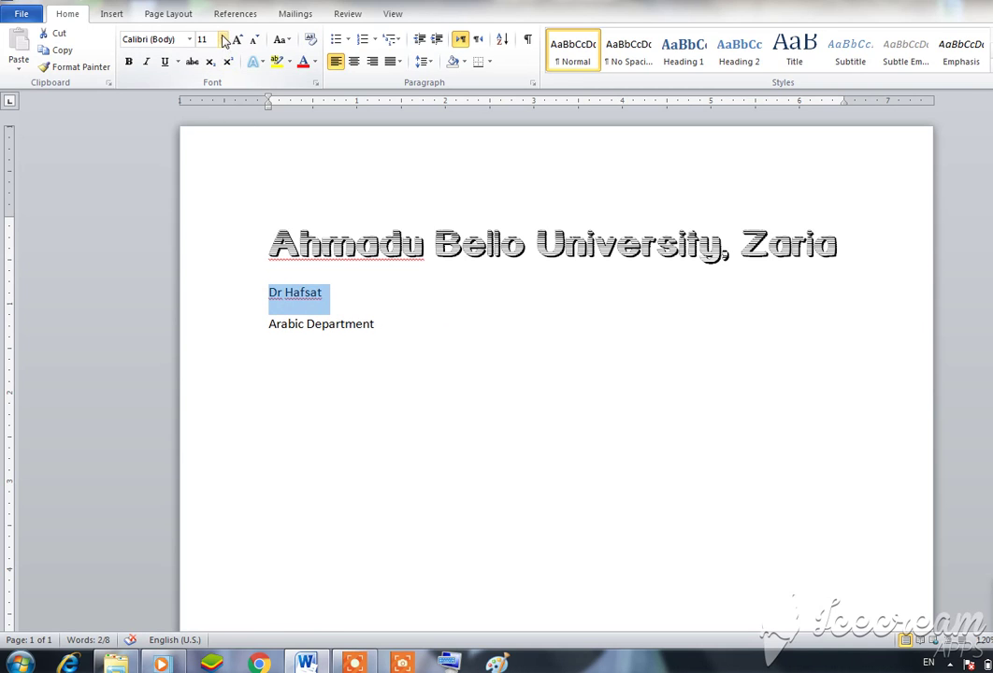
{"action": "left_click", "coordinate": [223, 40]}
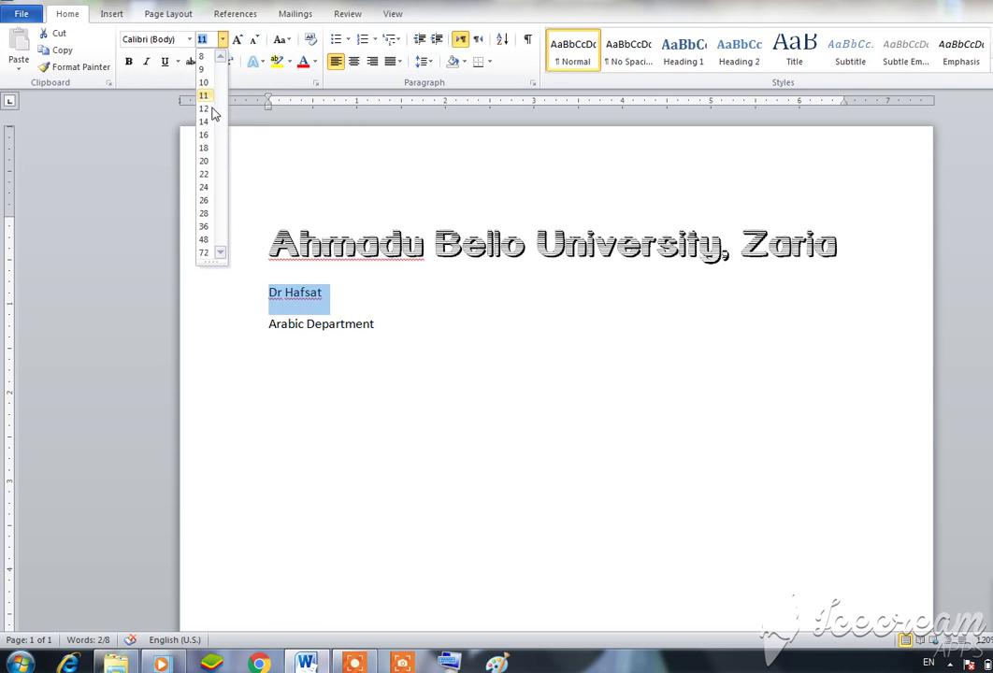
{"action": "left_click", "coordinate": [204, 213]}
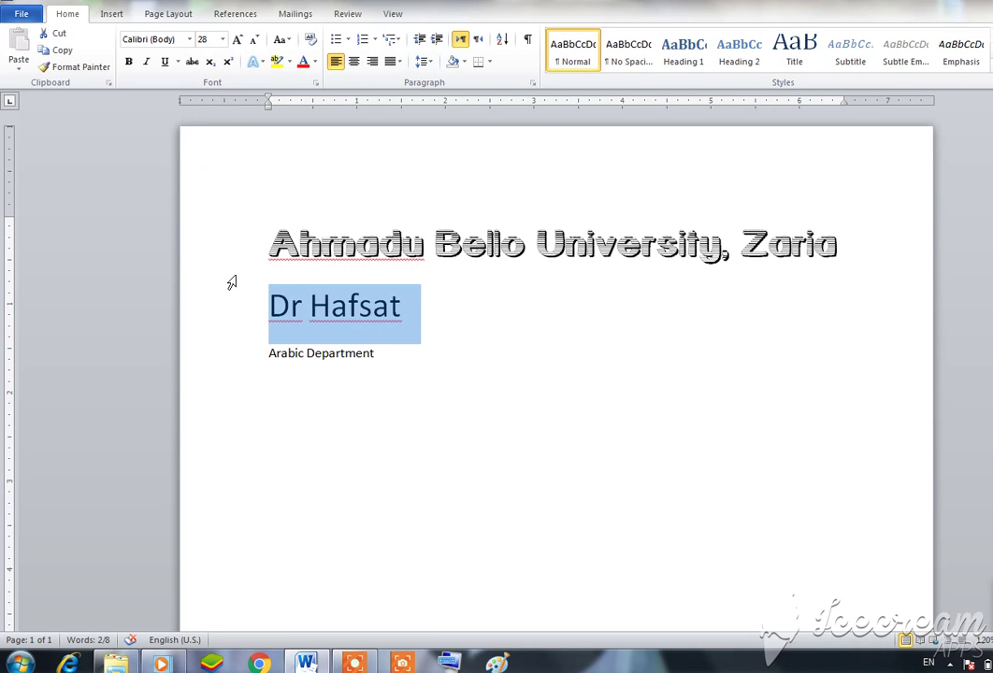
{"action": "left_click", "coordinate": [130, 63]}
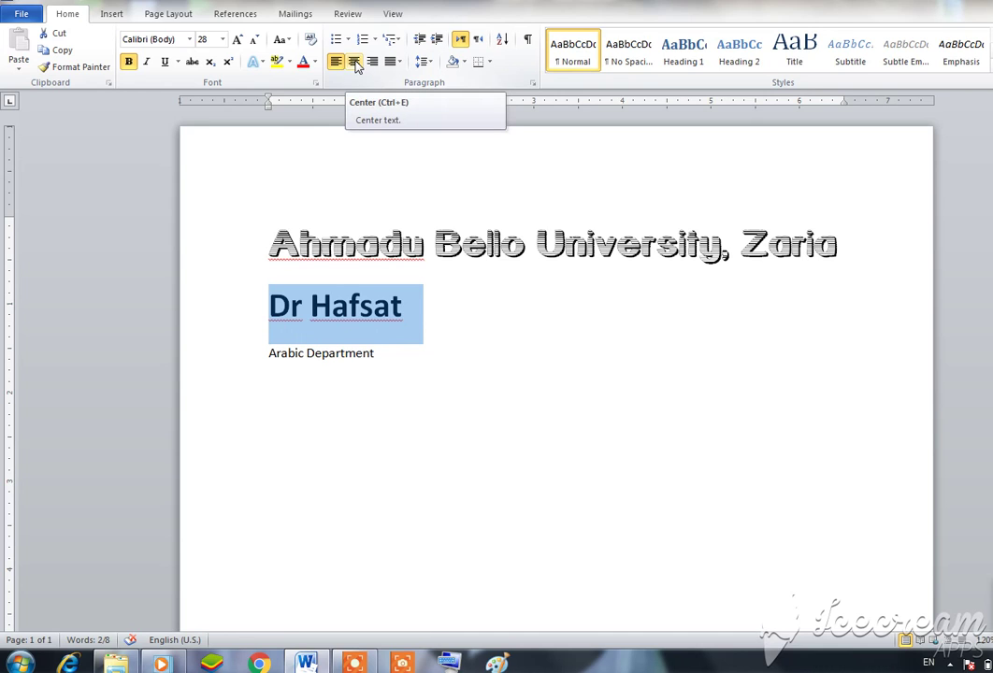
{"action": "left_click", "coordinate": [355, 63]}
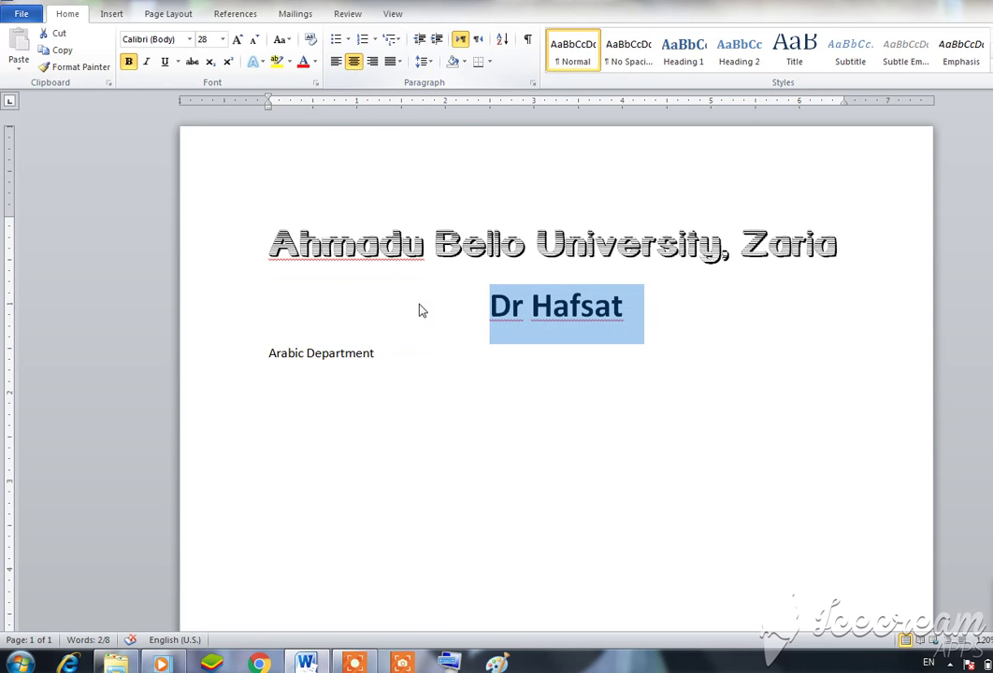
{"action": "left_click", "coordinate": [269, 354]}
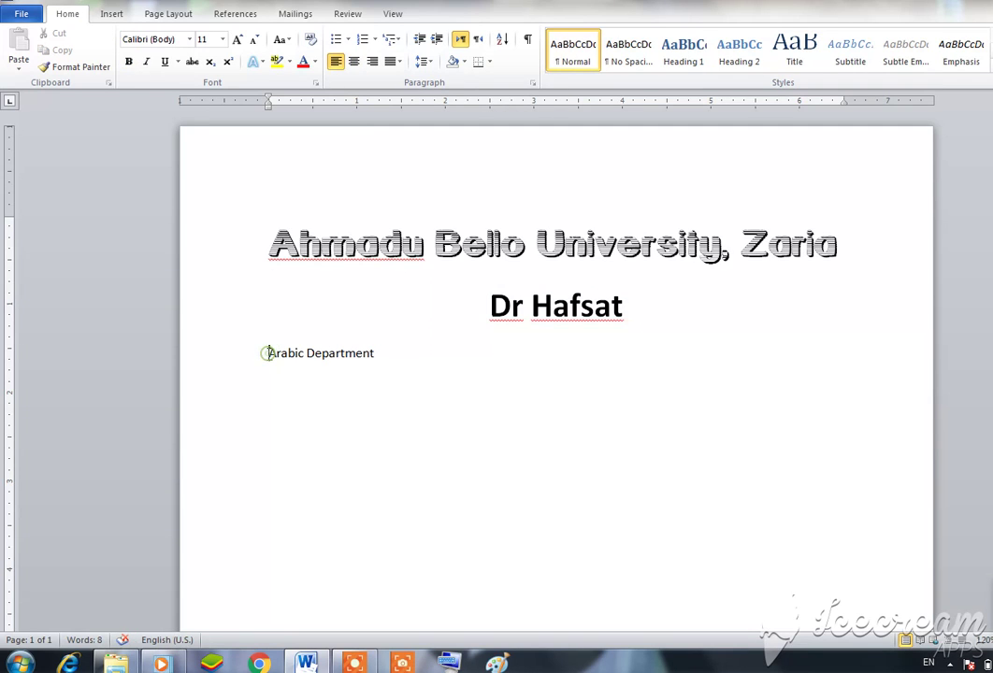
Step: Colour the 'Arabic Department' line blue, centre it, and set it in Old English
{"action": "left_click_drag", "start_coordinate": [270, 354], "coordinate": [355, 360]}
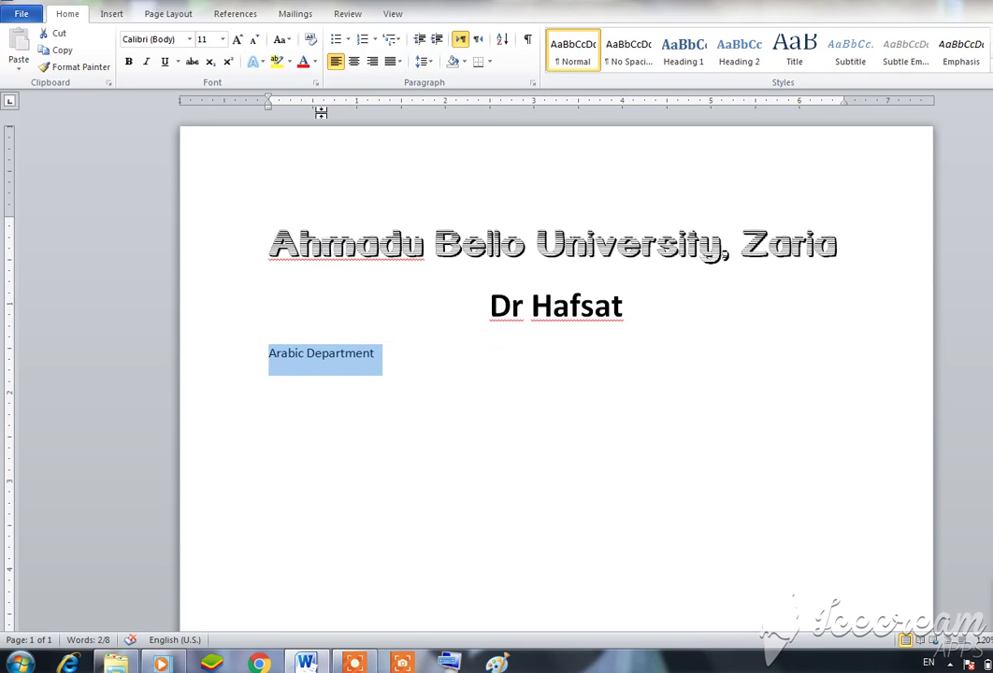
{"action": "left_click", "coordinate": [315, 62]}
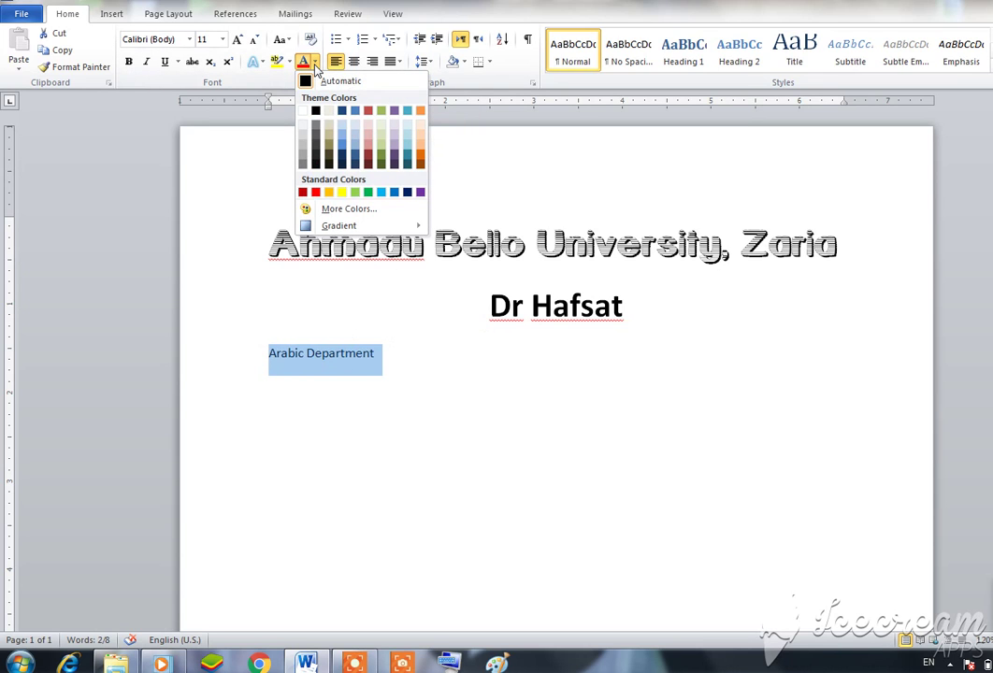
{"action": "left_click", "coordinate": [394, 194]}
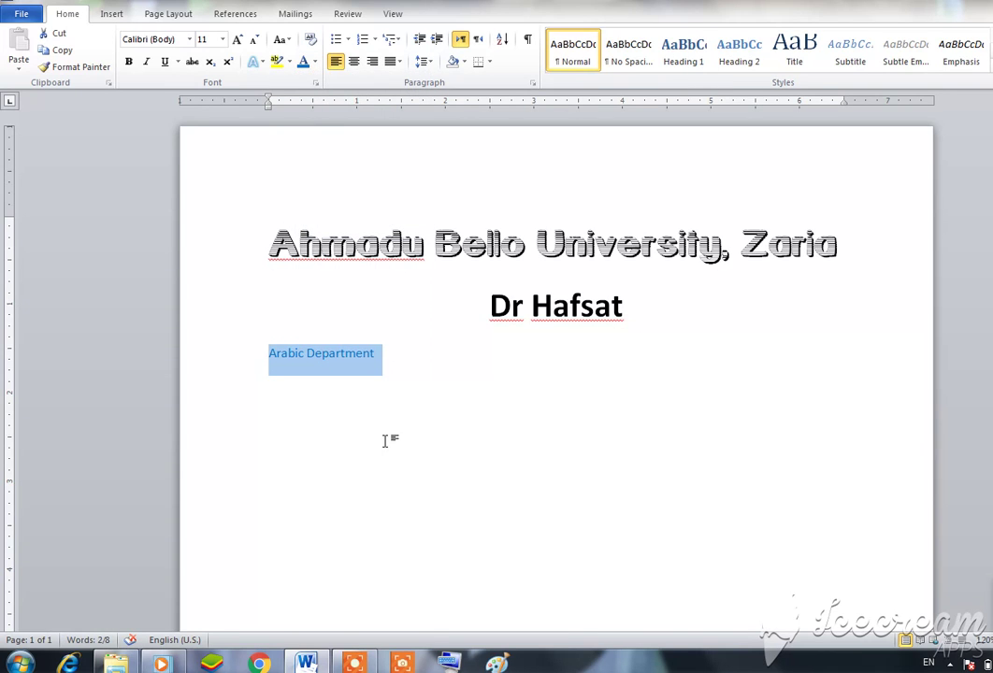
{"action": "left_click", "coordinate": [354, 64]}
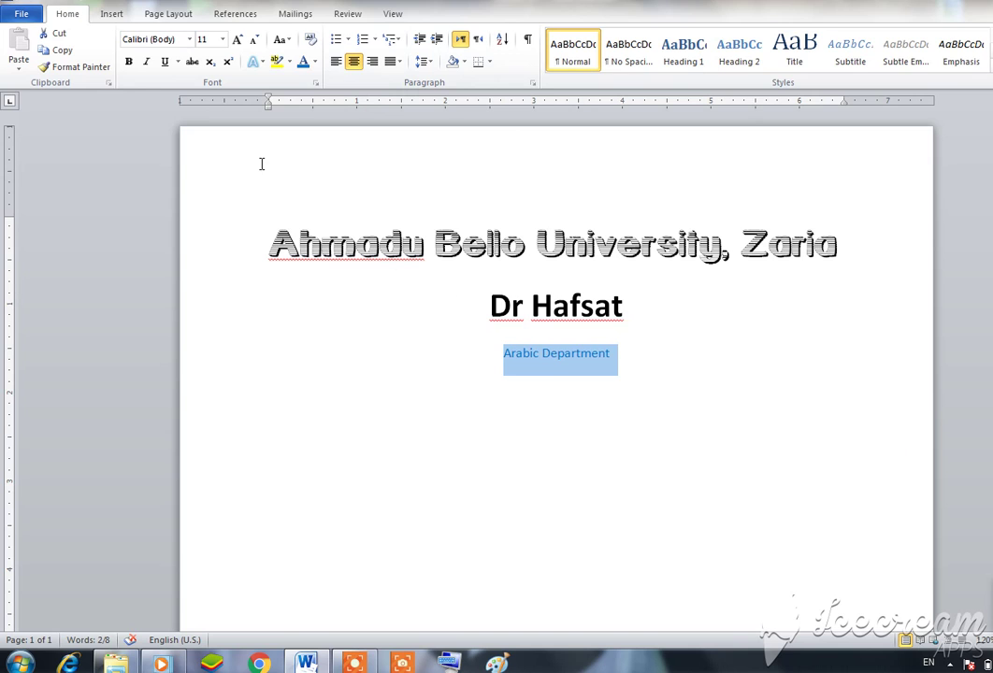
{"action": "left_click", "coordinate": [190, 40]}
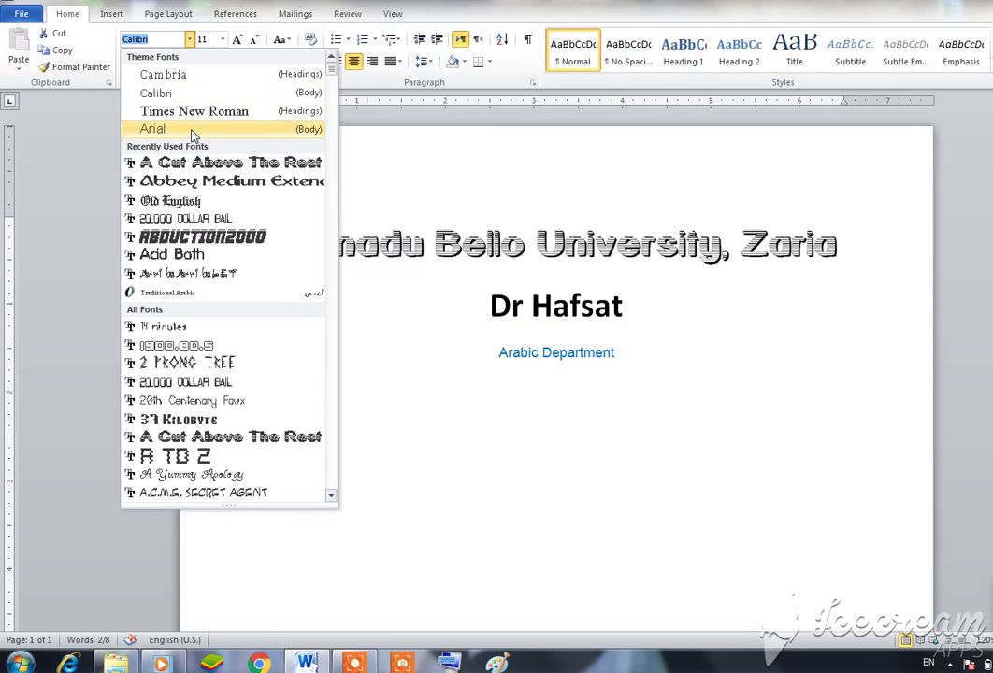
{"action": "left_click", "coordinate": [189, 204]}
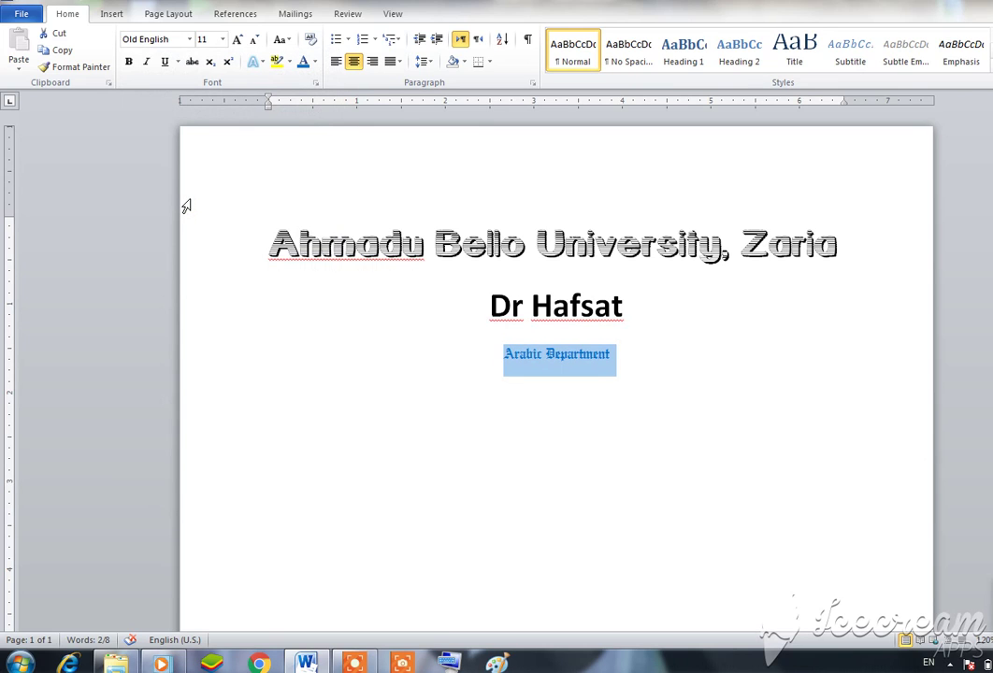
{"action": "left_click", "coordinate": [659, 418]}
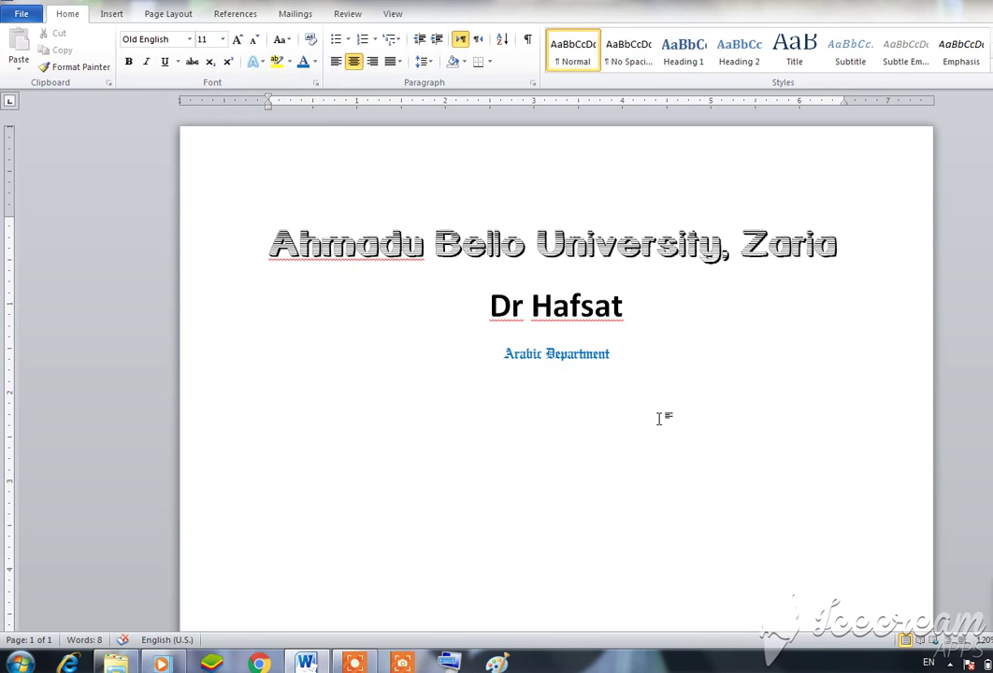